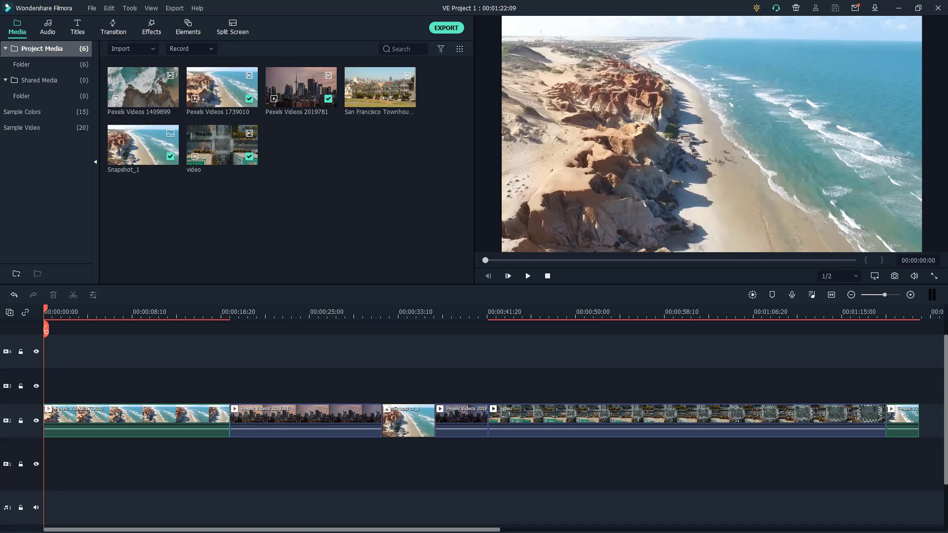
# Save a copy of the project as VE Project 2.wfp on the Desktop and check it there
pyautogui.click(93, 9)
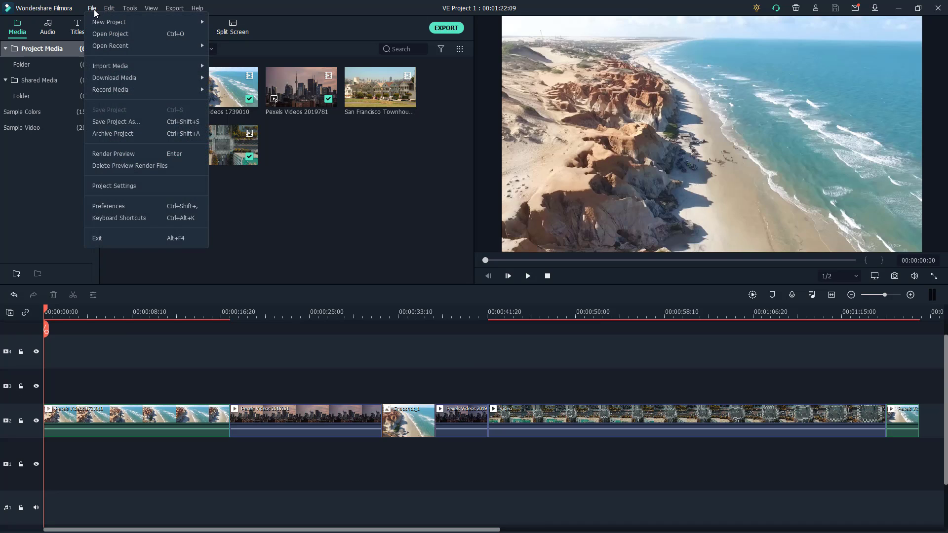
pyautogui.click(95, 12)
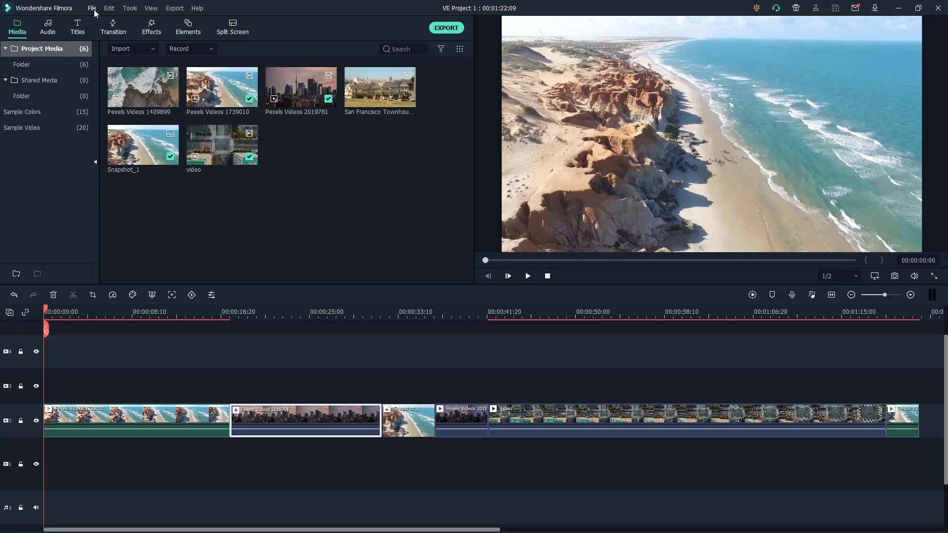
pyautogui.click(93, 9)
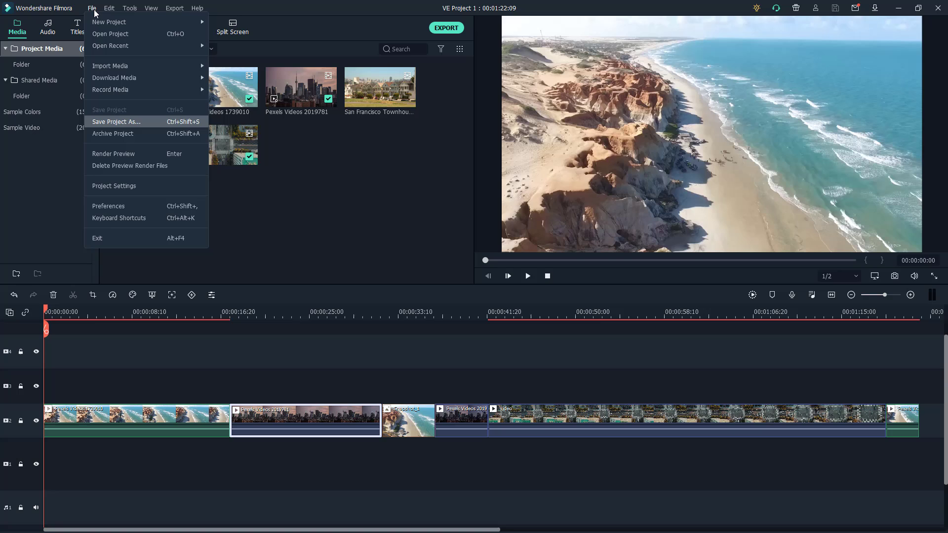
pyautogui.press('Return')
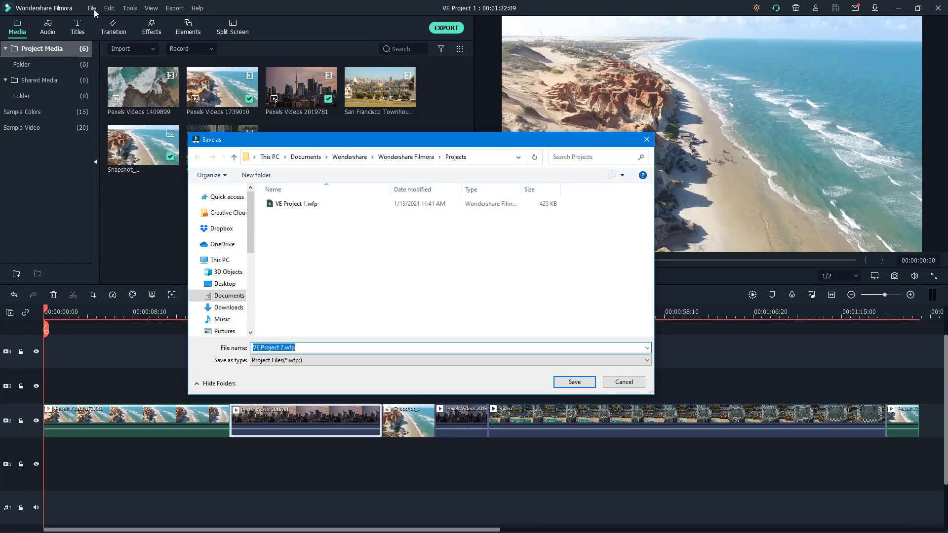
pyautogui.click(225, 283)
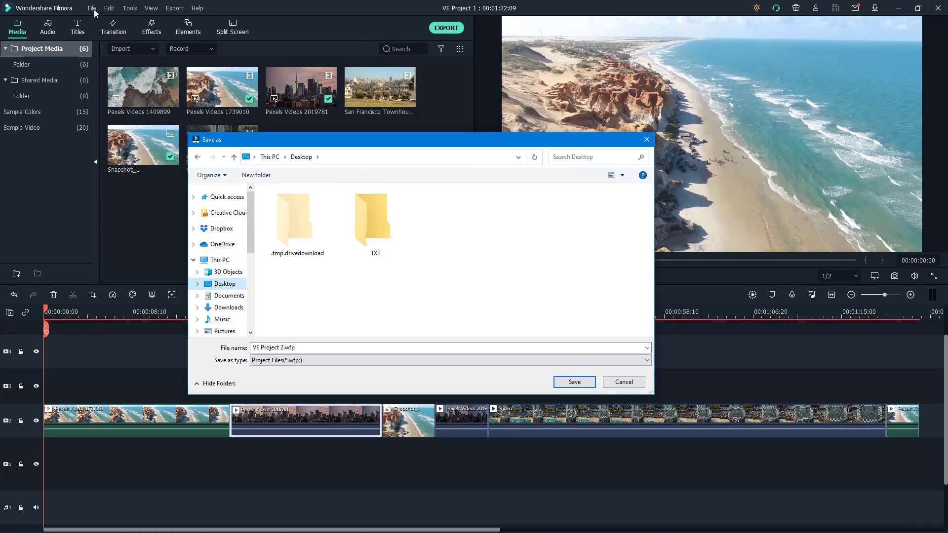
pyautogui.click(574, 382)
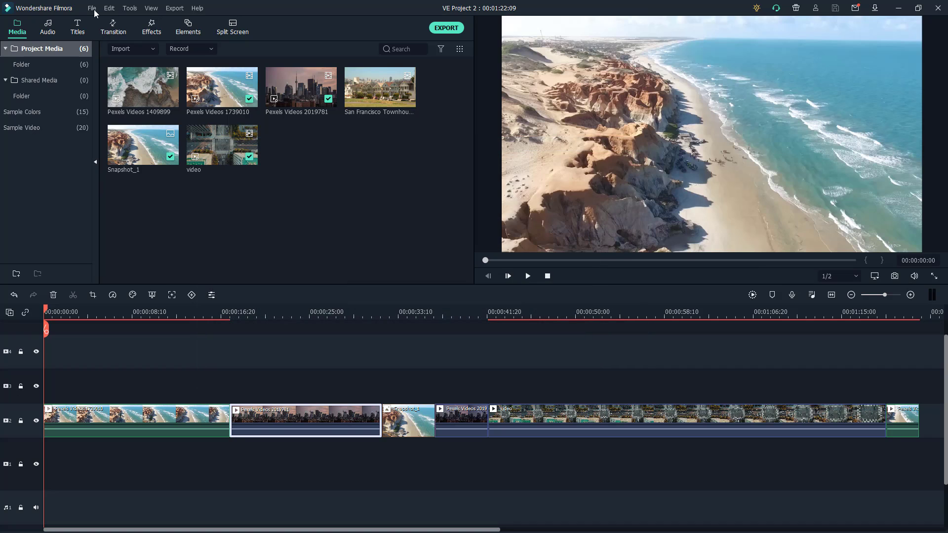
pyautogui.press('super+Down')
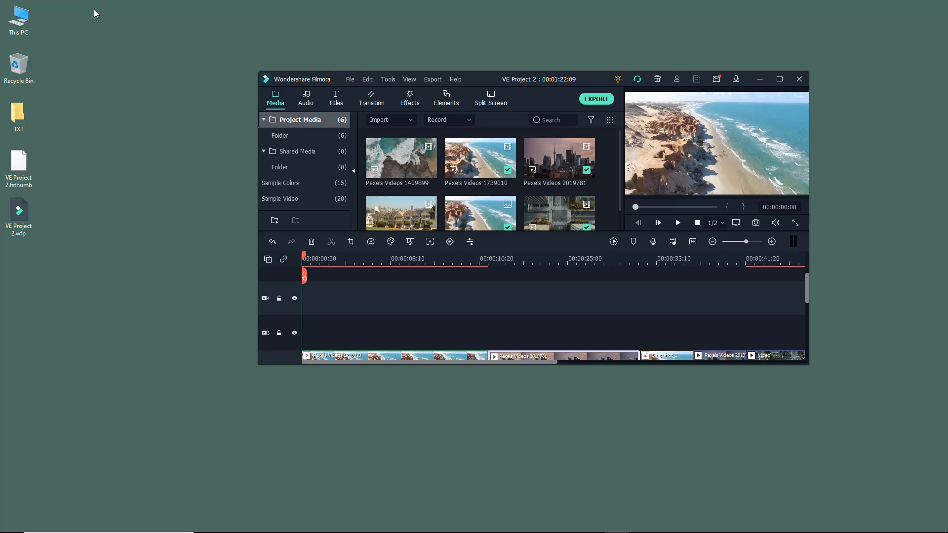
pyautogui.press('super+Up')
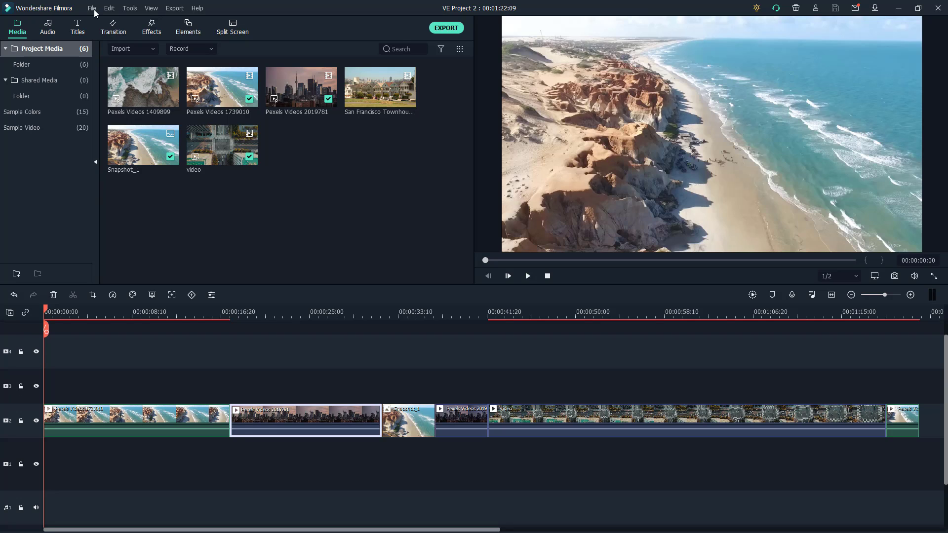
pyautogui.press('super+Down')
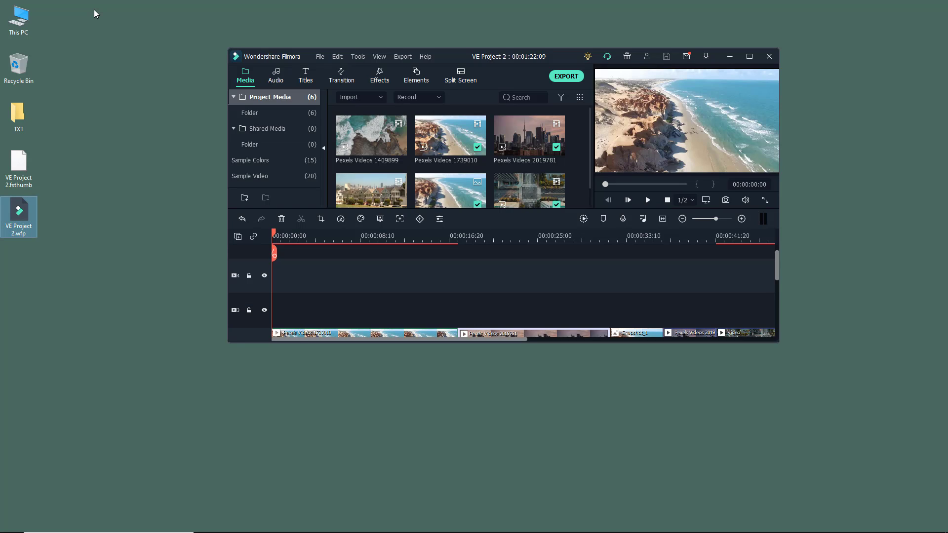
pyautogui.rightClick(21, 208)
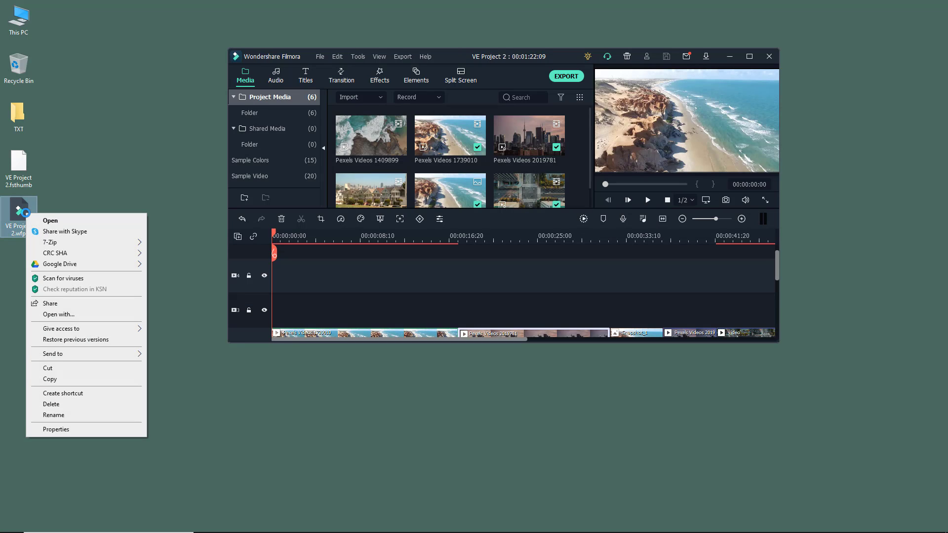
pyautogui.click(93, 429)
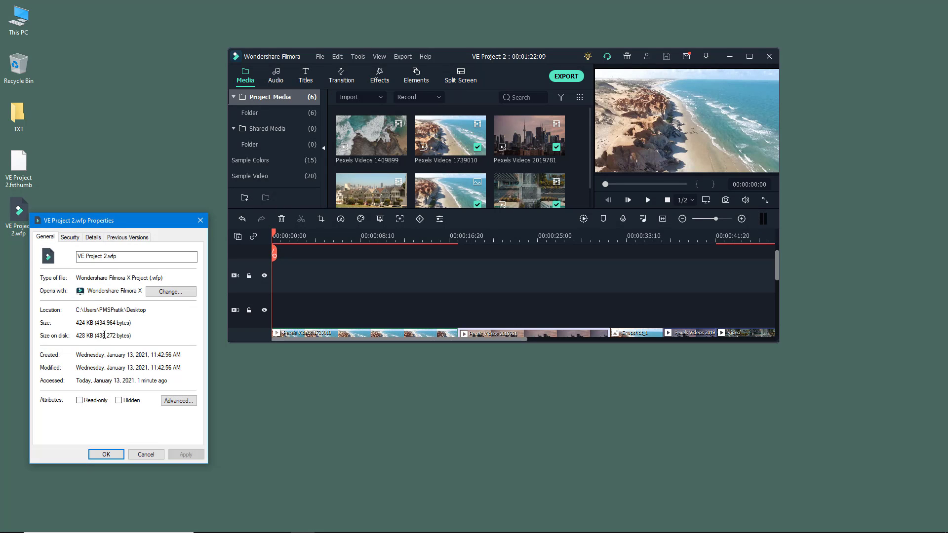
pyautogui.click(200, 220)
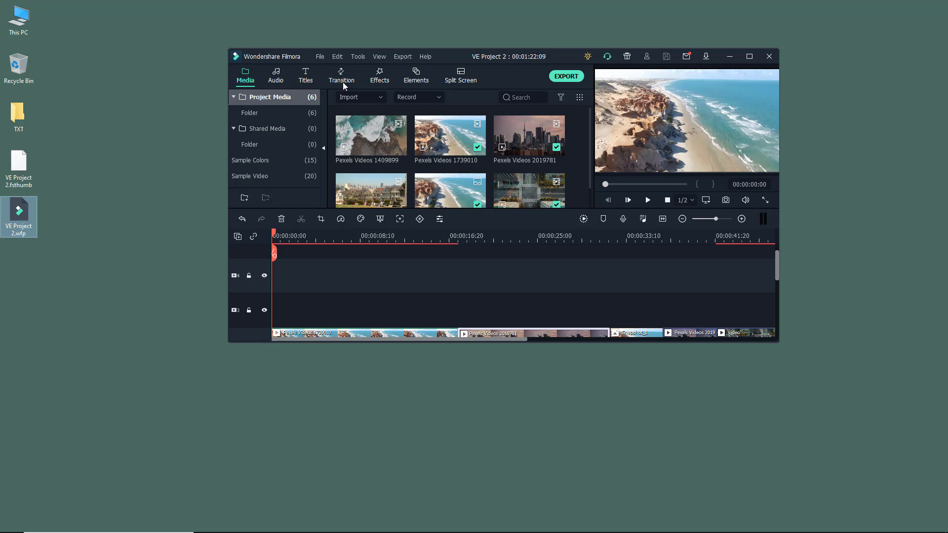
pyautogui.doubleClick(508, 60)
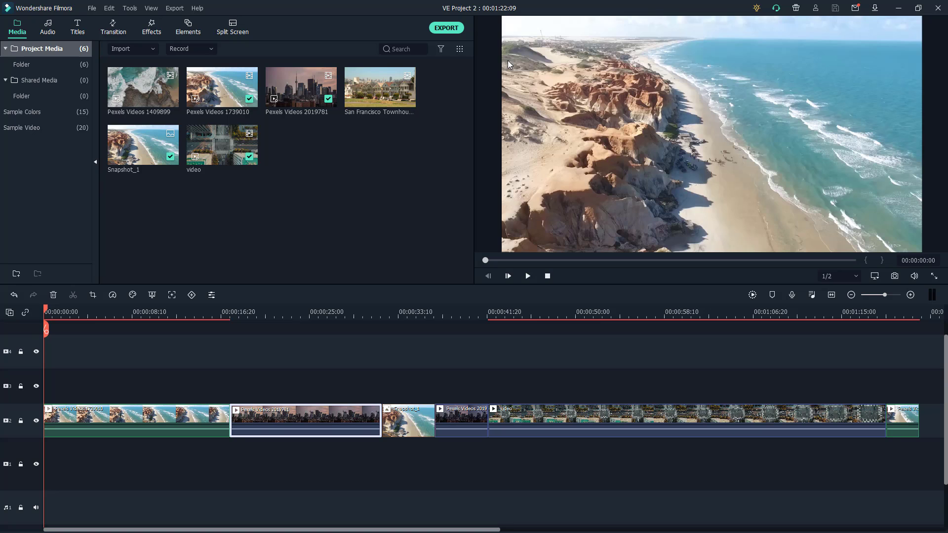
# Minimize Filmora to glance at the desktop, then restore it to full screen
pyautogui.press('super+Down')
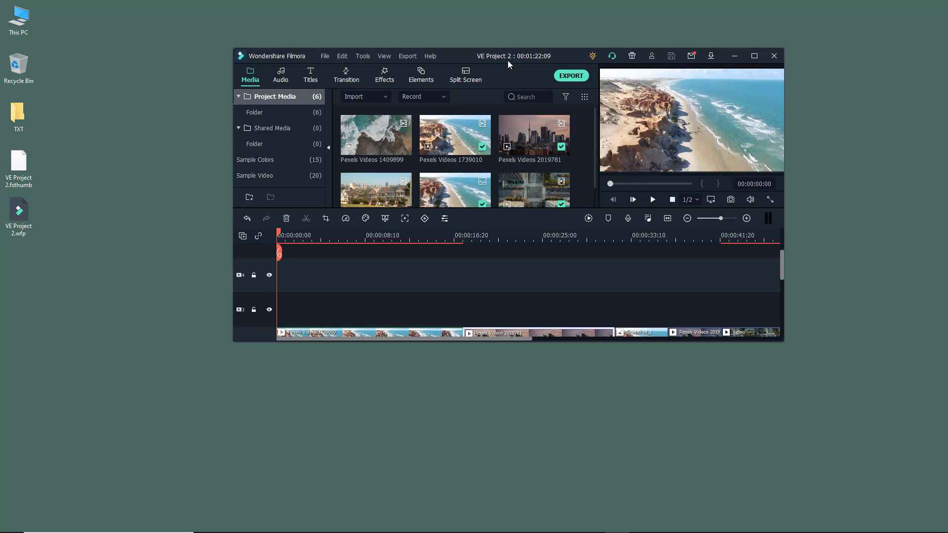
pyautogui.press('super+Up')
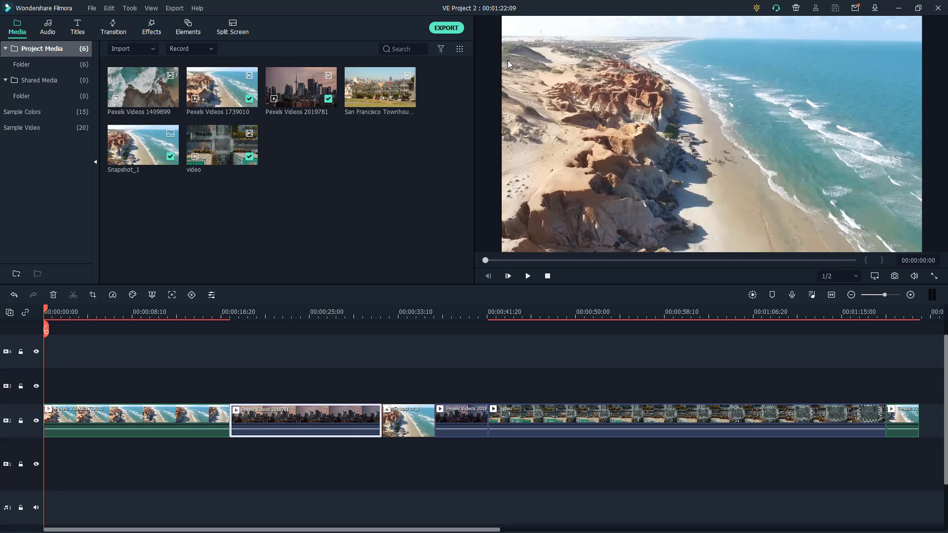
# Start archiving the project with its media from the File menu
pyautogui.hotkey('alt', 'f')
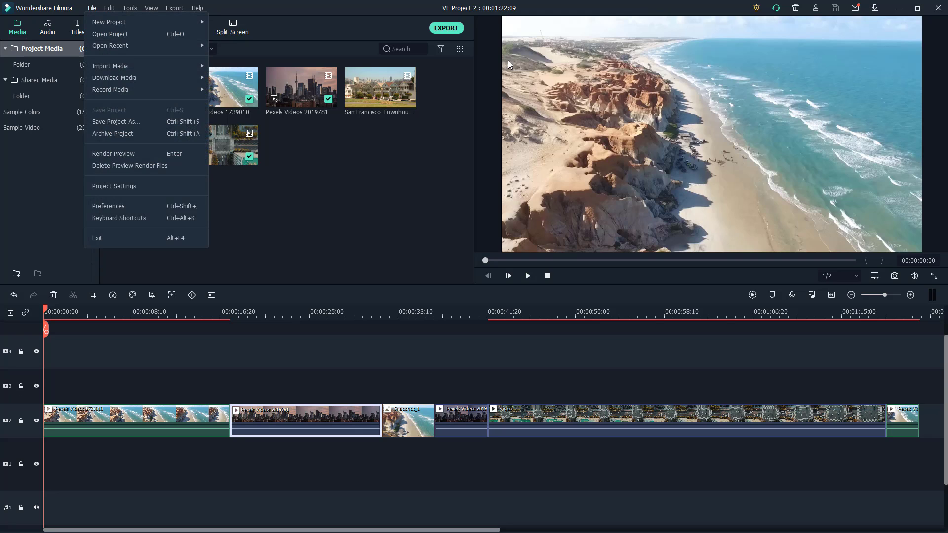
pyautogui.press('Down')
pyautogui.press('Down')
pyautogui.press('Down')
pyautogui.press('Down')
pyautogui.press('Down')
pyautogui.press('Down')
pyautogui.press('Down')
pyautogui.press('Down')
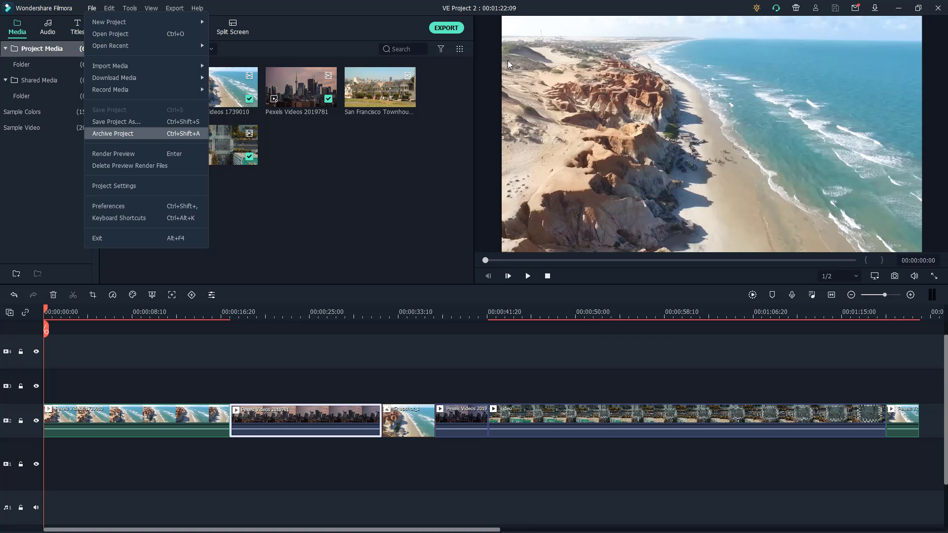
pyautogui.press('Return')
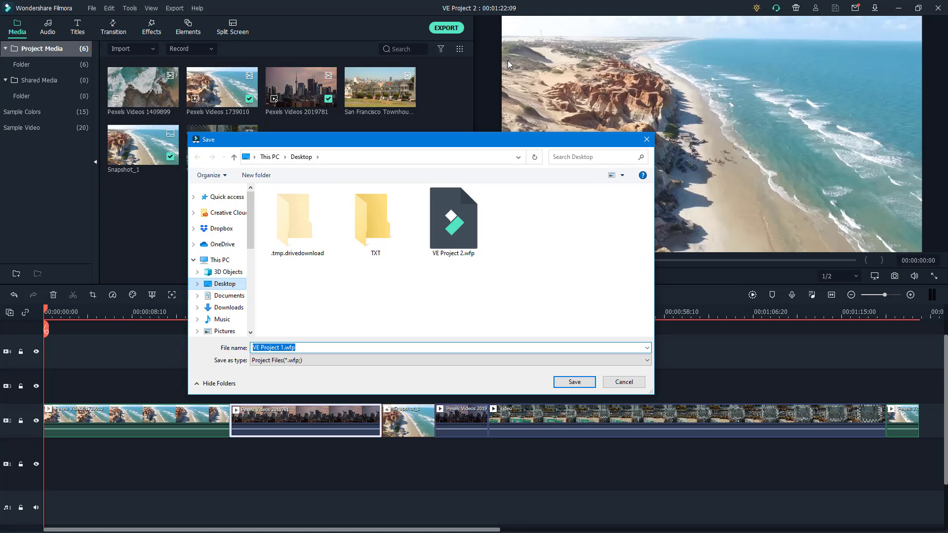
# Create a folder named New folder on the Desktop and open it as the archive location
pyautogui.hotkey('shift', 'Tab')
pyautogui.press('Menu')
pyautogui.press('Up')
pyautogui.press('Up')
pyautogui.press('Up')
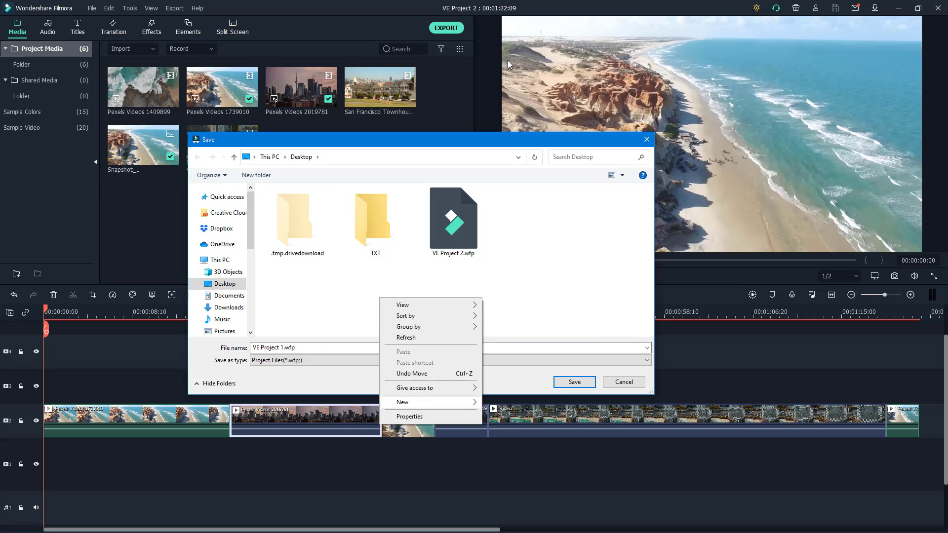
pyautogui.press('Down')
pyautogui.press('Right')
pyautogui.press('Return')
pyautogui.press('Return')
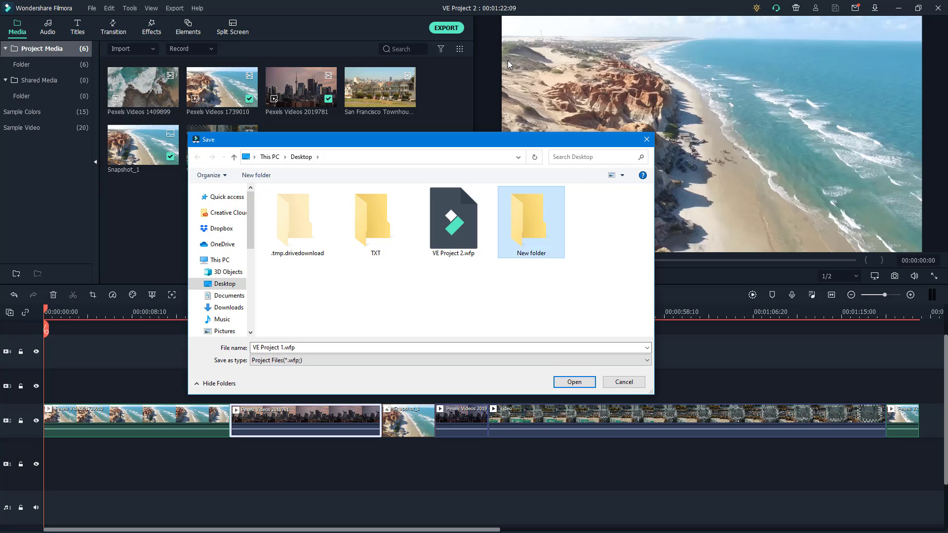
pyautogui.press('Return')
pyautogui.press('Return')
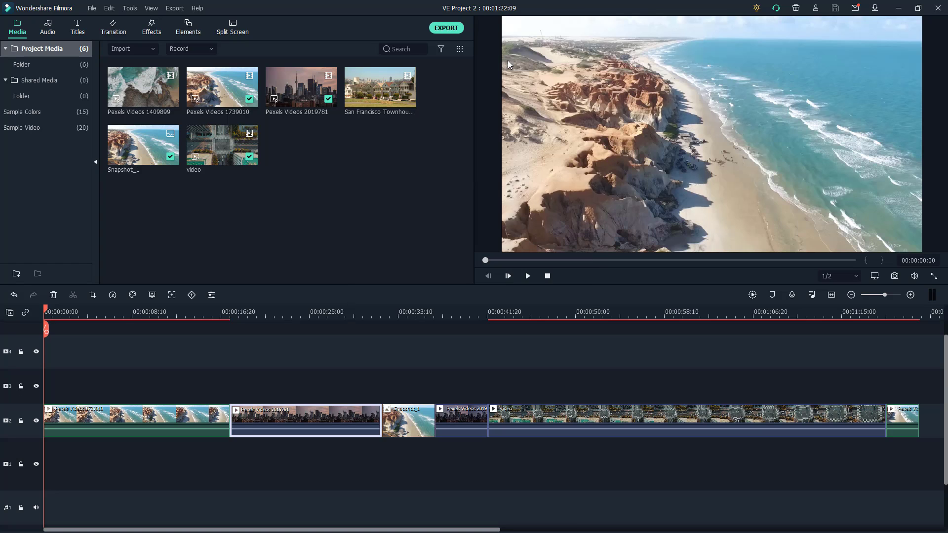
# Open New folder from the desktop and view its size in Properties
pyautogui.press('super+Down')
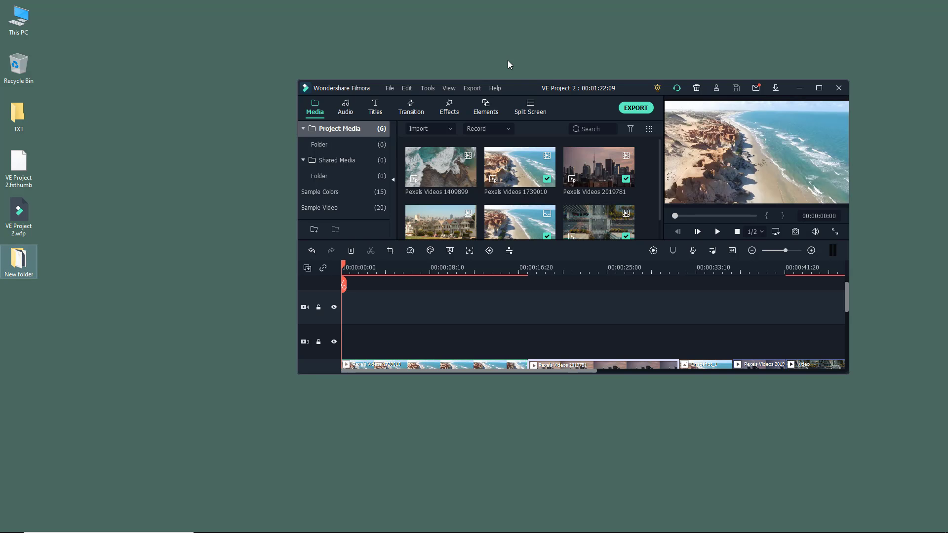
pyautogui.press('Return')
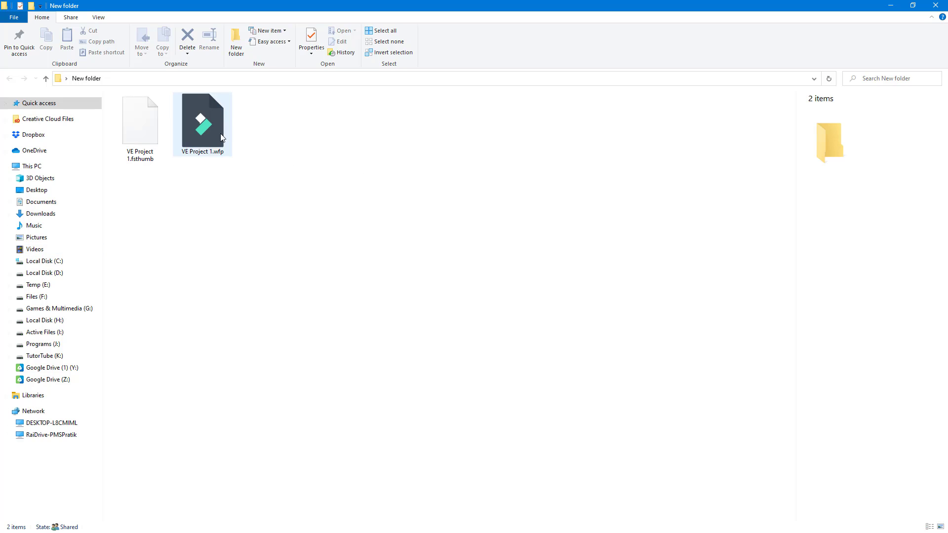
pyautogui.rightClick(285, 177)
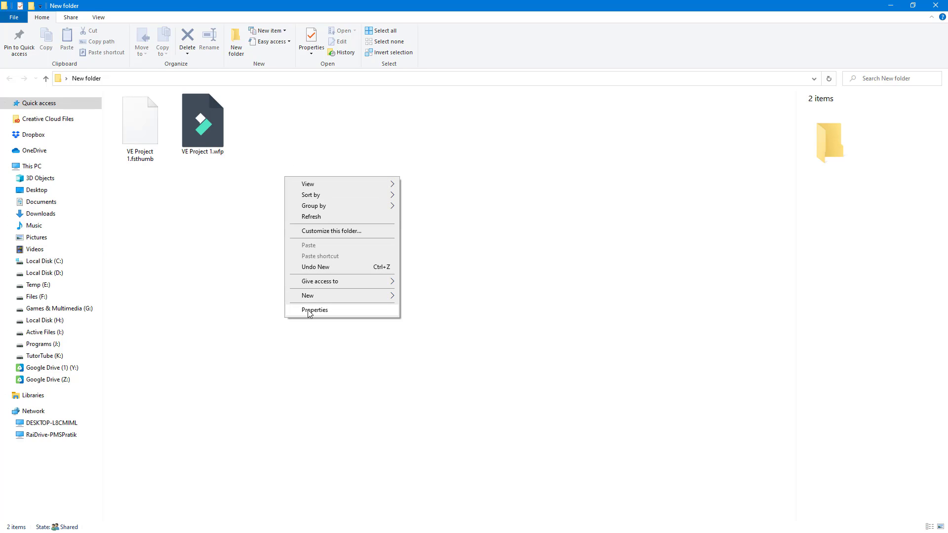
pyautogui.click(310, 311)
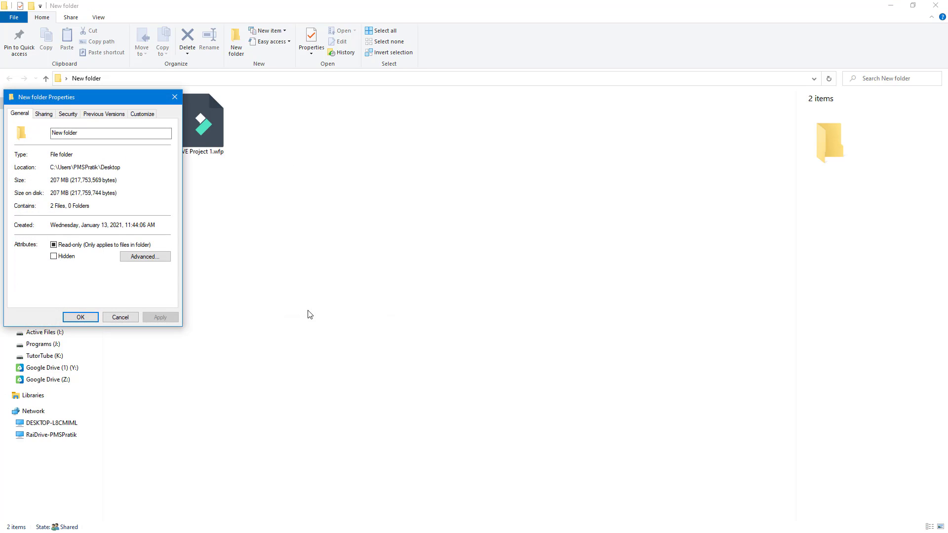
pyautogui.click(116, 314)
# Confirm VE Project 1.wfp is 207 MB in its Properties, then close the folder
pyautogui.rightClick(140, 105)
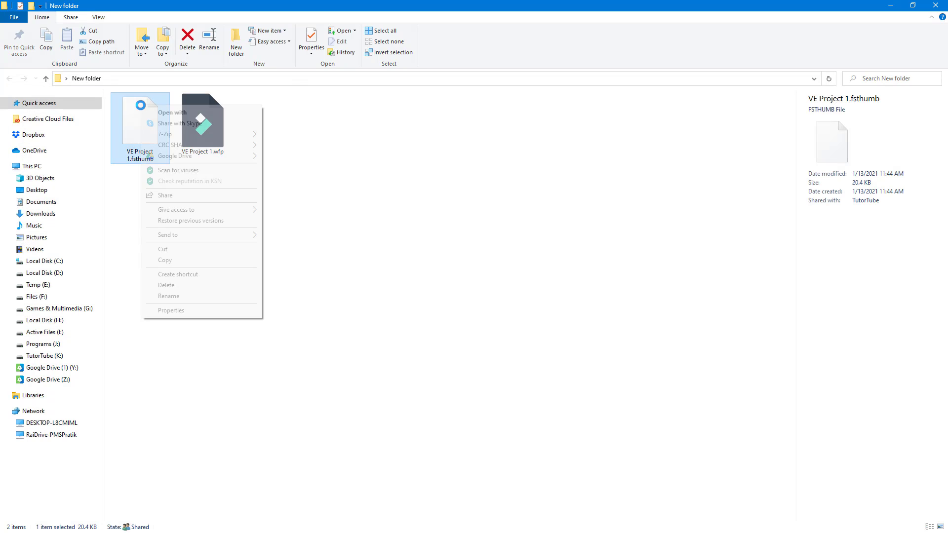
pyautogui.click(281, 152)
pyautogui.click(207, 127)
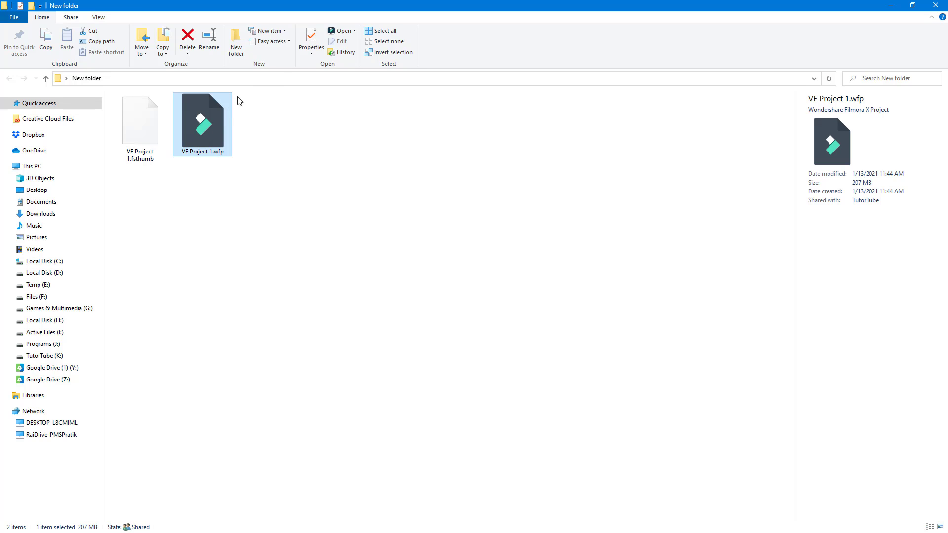
pyautogui.rightClick(205, 130)
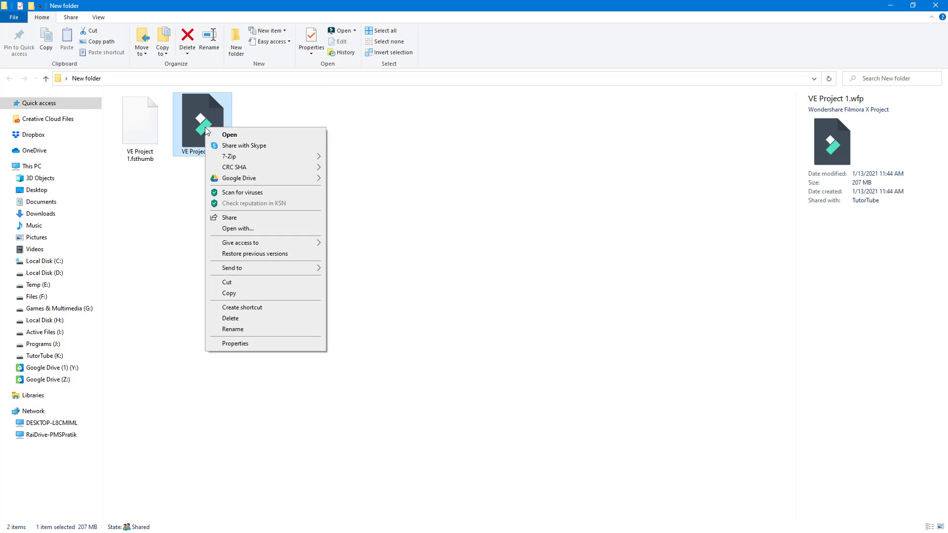
pyautogui.click(236, 345)
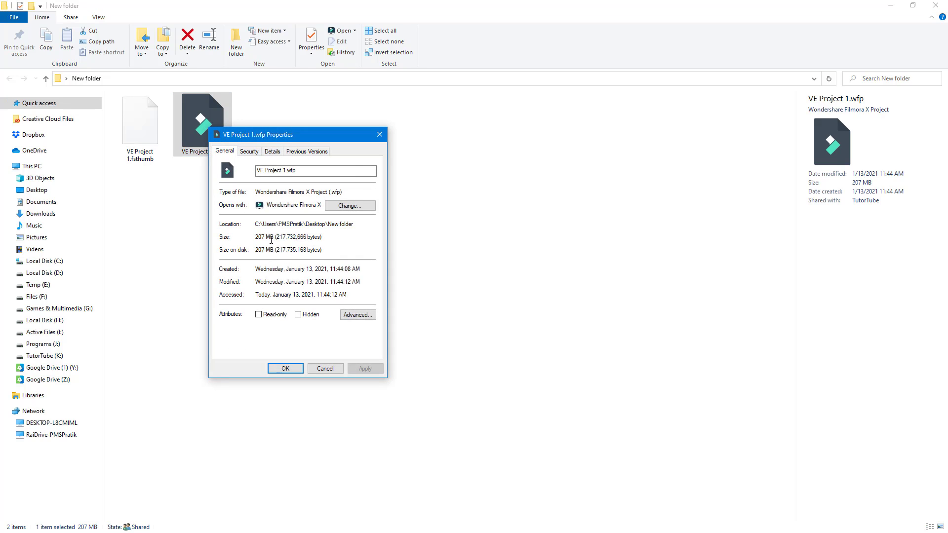
pyautogui.click(379, 134)
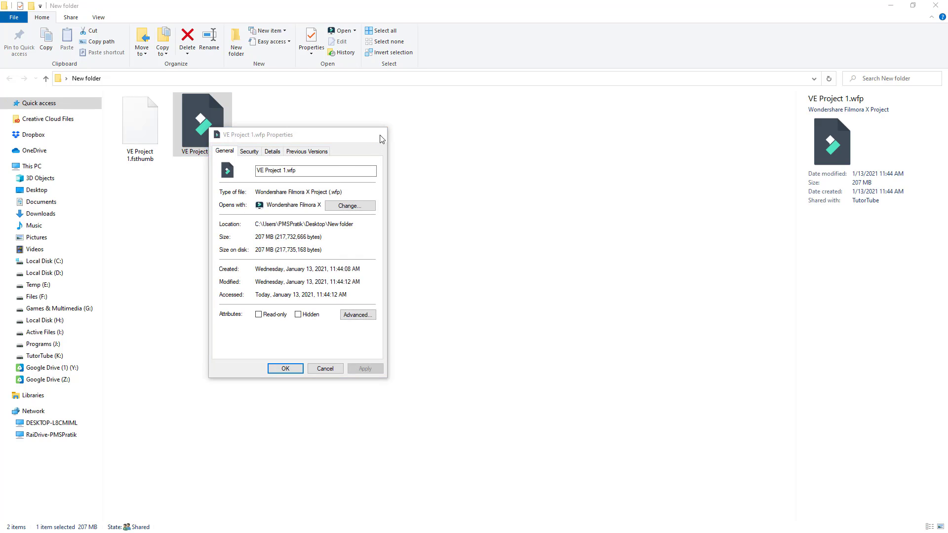
pyautogui.click(937, 6)
pyautogui.press('super+Up')
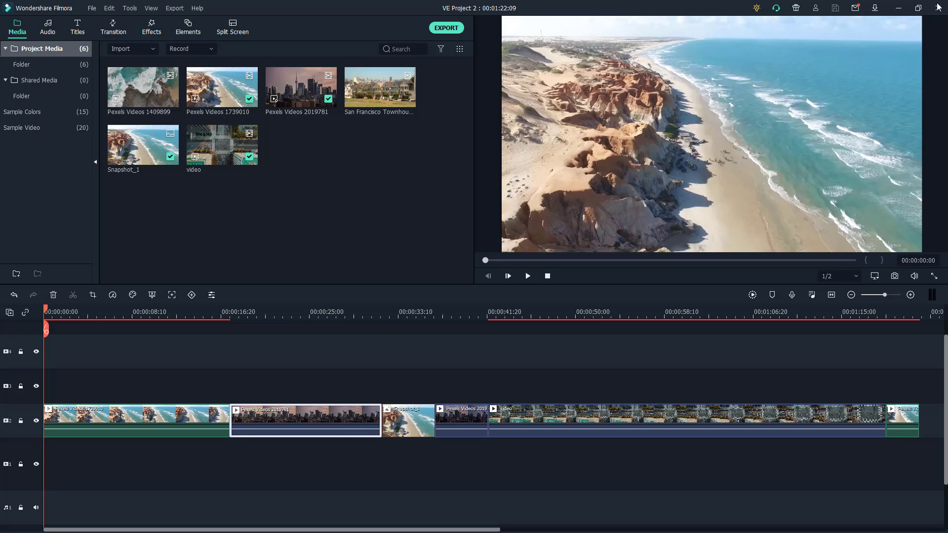
pyautogui.hotkey('alt', 'f')
pyautogui.press('Down')
pyautogui.press('Down')
pyautogui.press('Down')
pyautogui.press('Down')
pyautogui.press('Down')
pyautogui.press('Down')
pyautogui.press('Down')
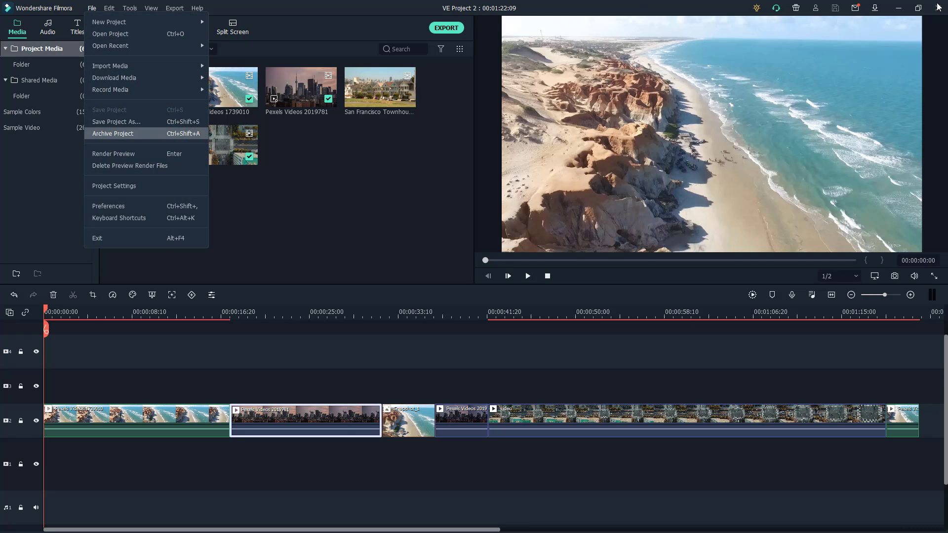
pyautogui.press('Up')
pyautogui.press('Up')
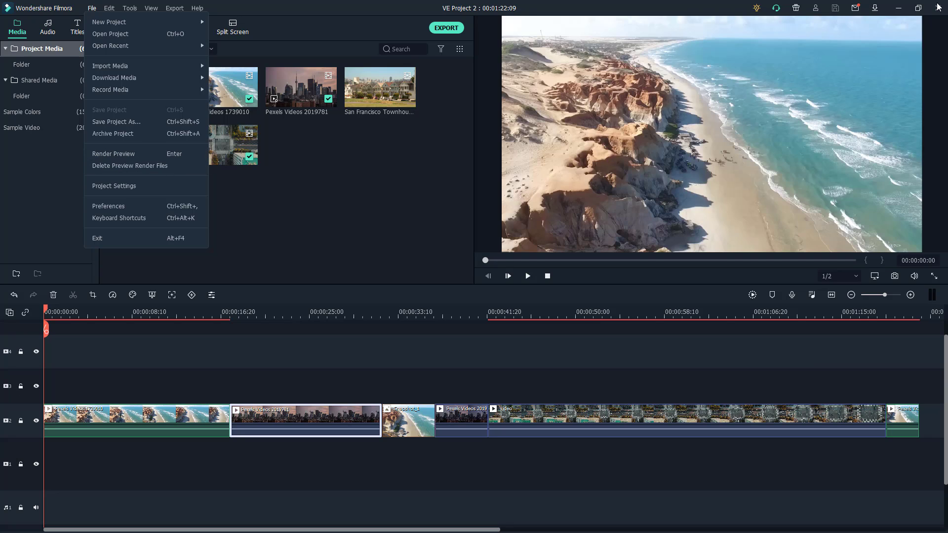
pyautogui.press('Down')
pyautogui.press('Down')
pyautogui.press('Escape')
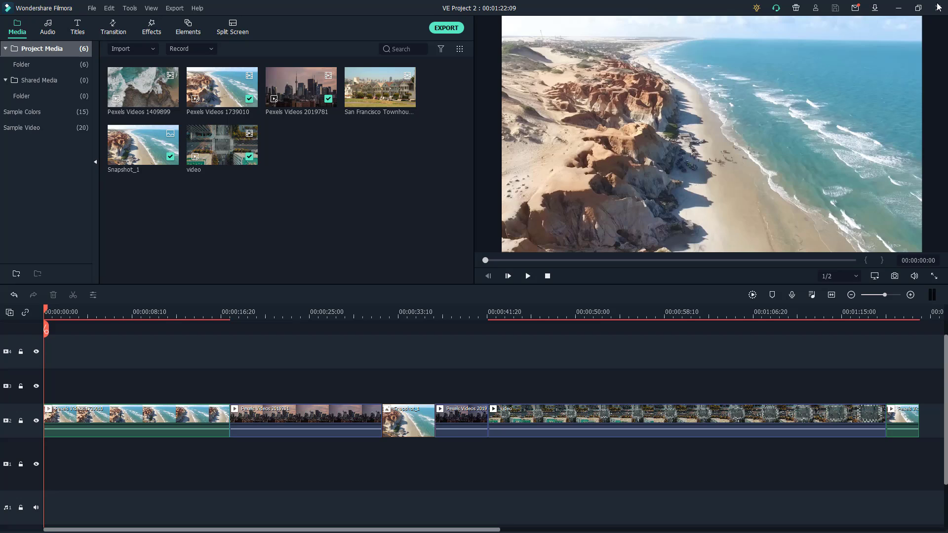